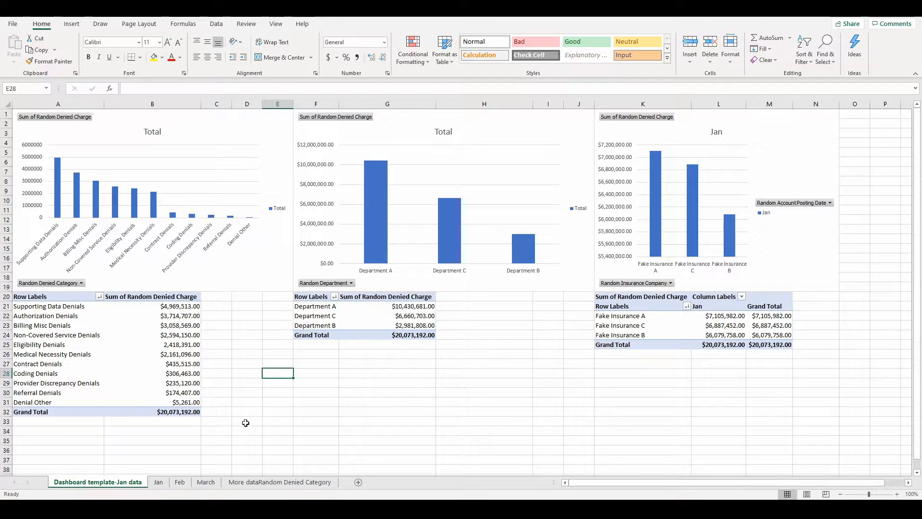
Check the source data range of the denied category PivotTable on the dashboard sheet.
left_click(158, 482)
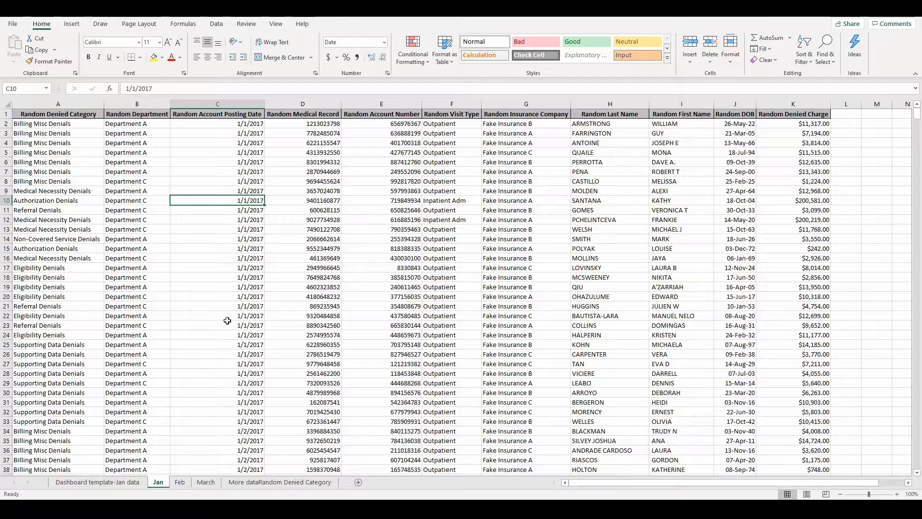
left_click(128, 482)
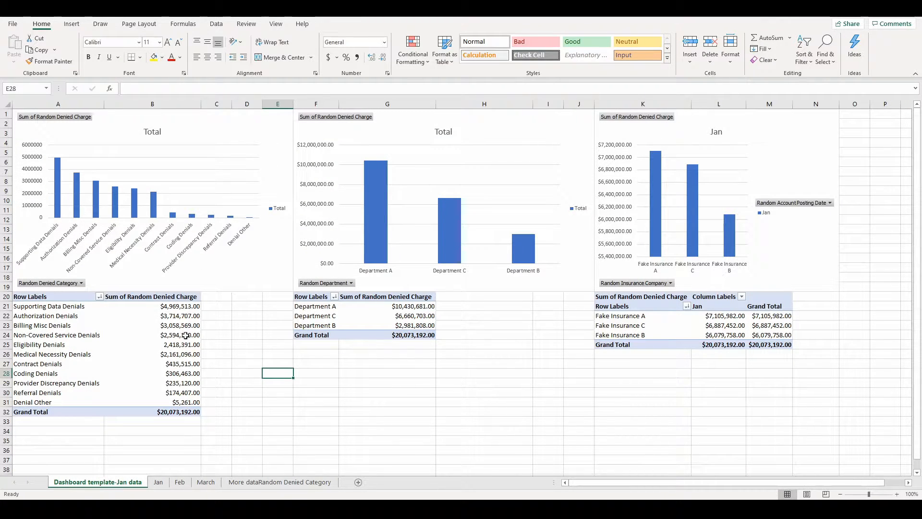
mouse_move(182, 335)
left_click(182, 345)
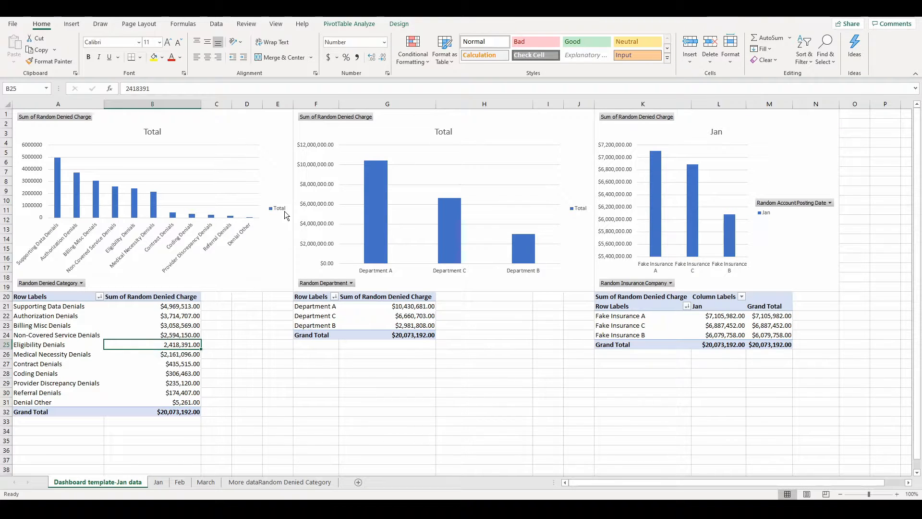
left_click(343, 28)
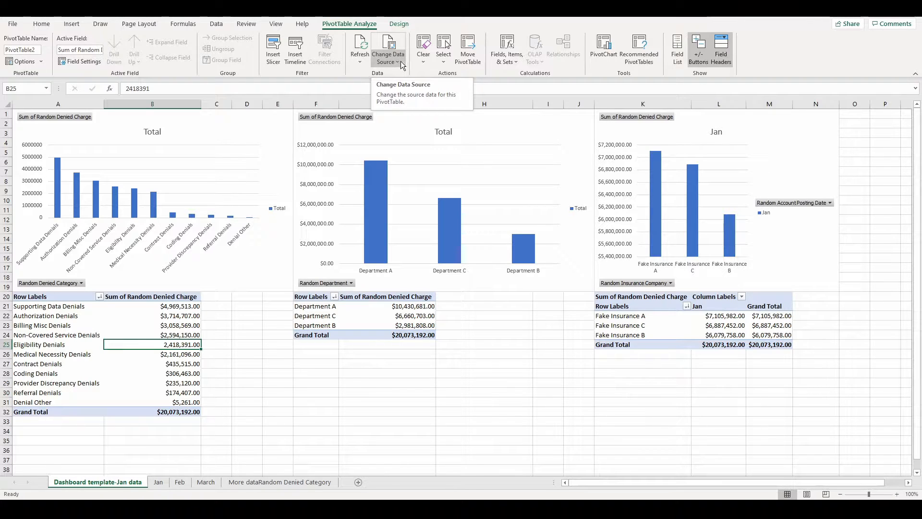
left_click(394, 50)
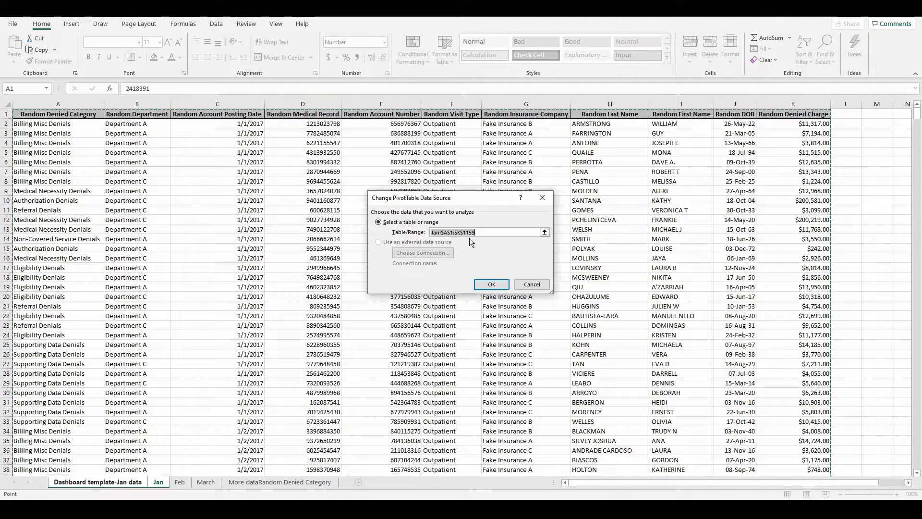
left_click(531, 286)
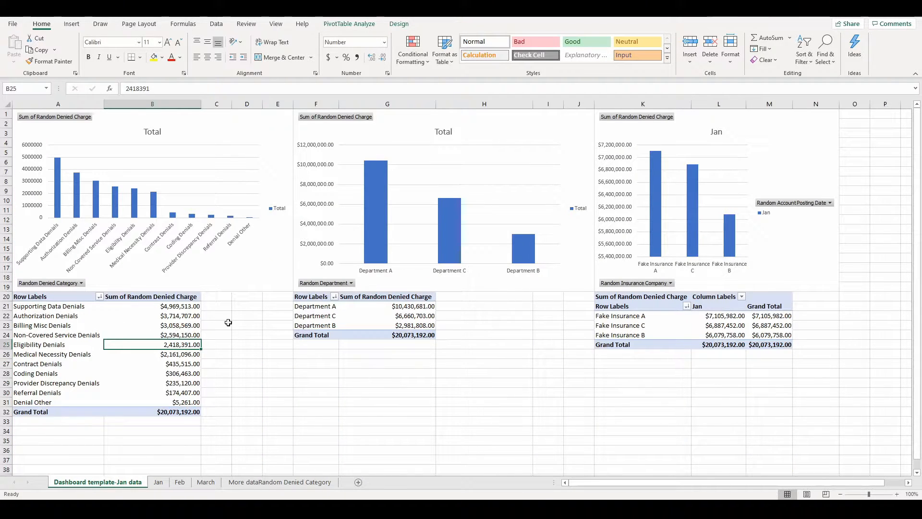
Examine the denial records and their columns on the Jan sheet alongside the dashboard PivotTables.
left_click(159, 482)
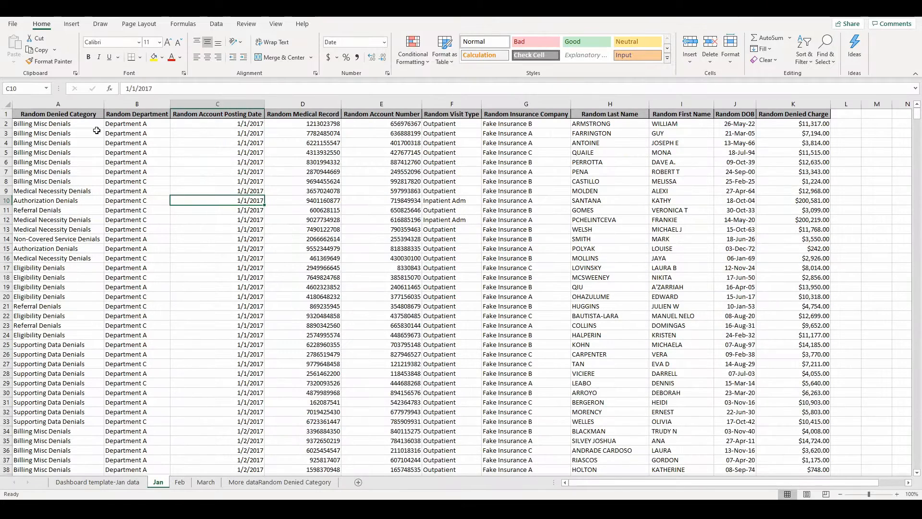
left_click(129, 128)
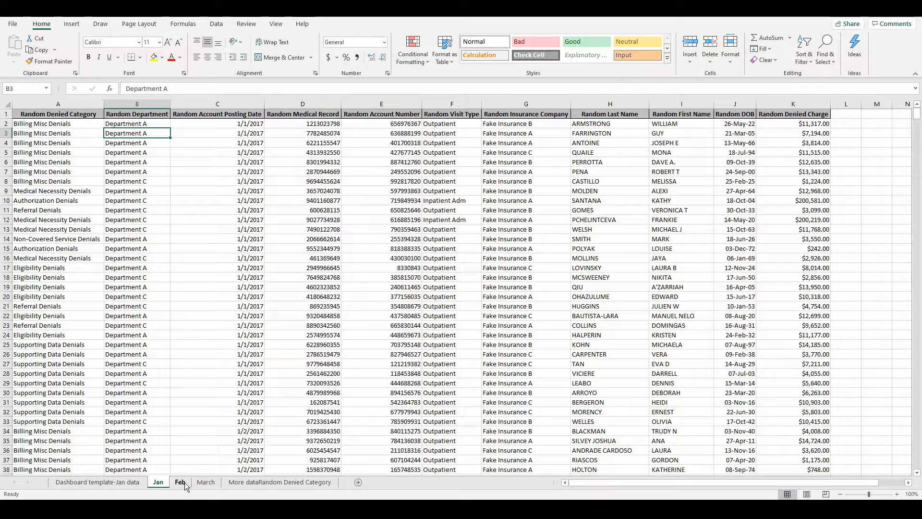
left_click(134, 482)
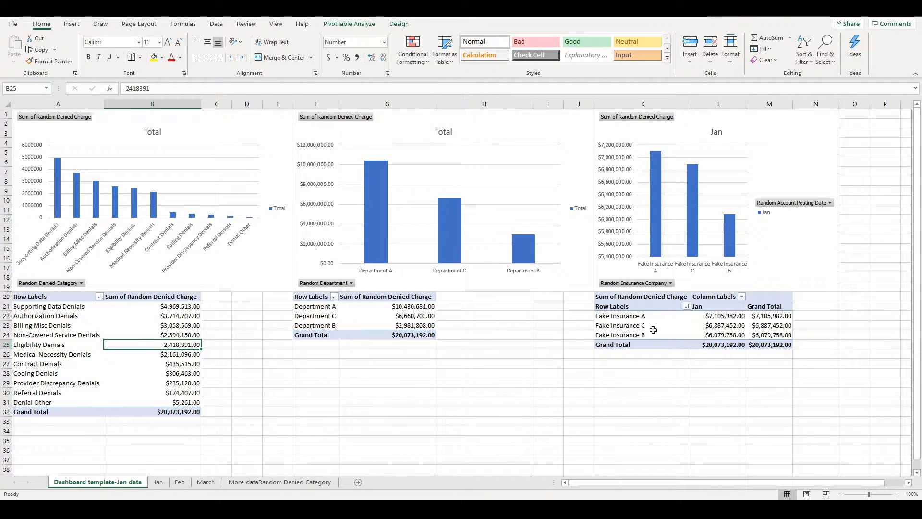
left_click(158, 481)
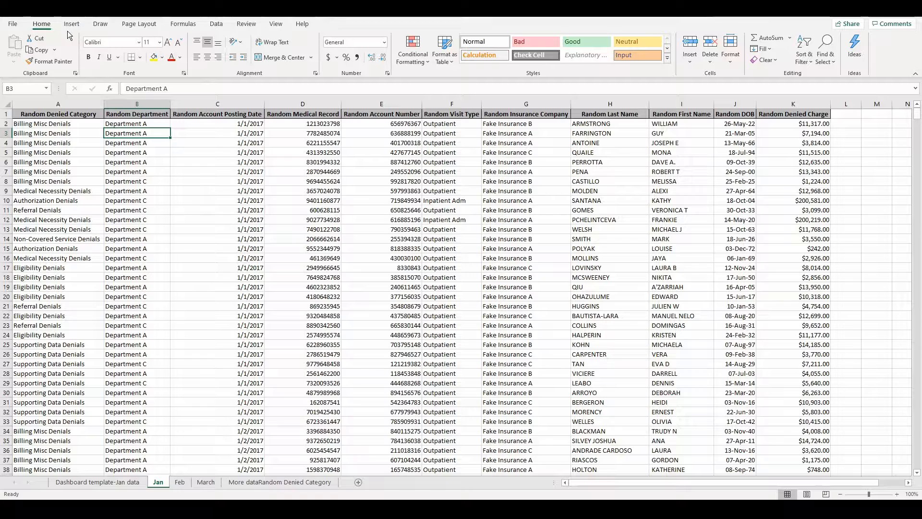
left_click(66, 115)
left_click(99, 199)
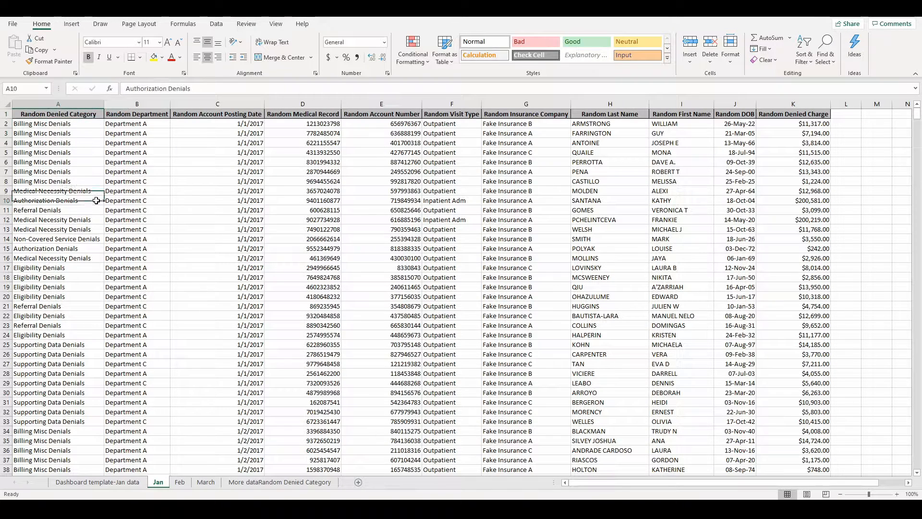
left_click(355, 219)
left_click(474, 200)
left_click(600, 191)
left_click(381, 218)
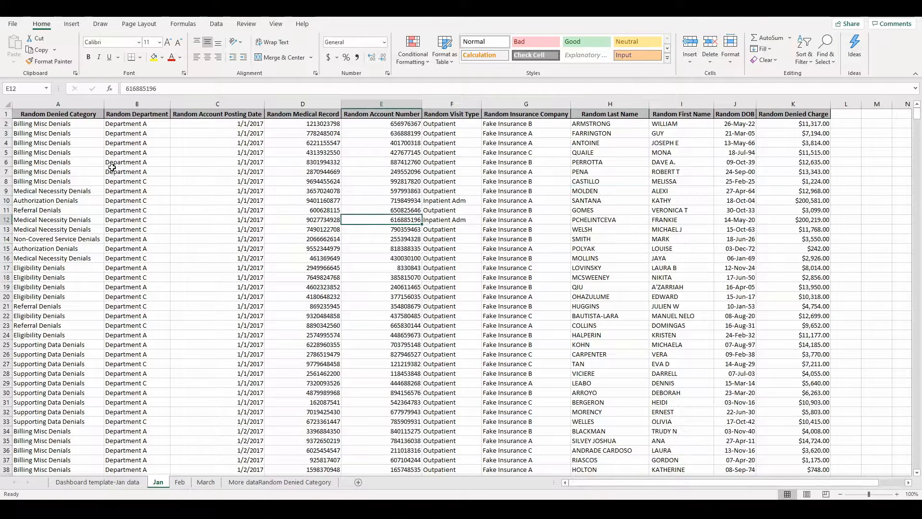
left_click(138, 163)
left_click(56, 151)
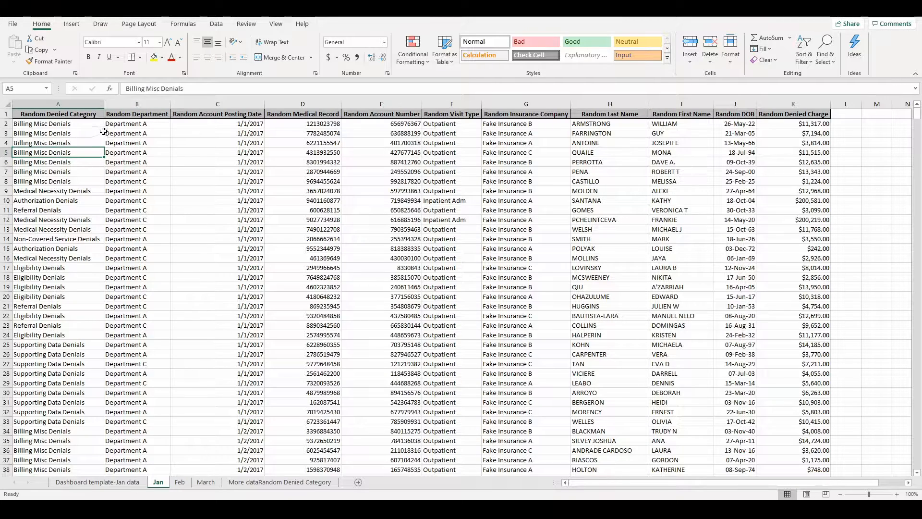
Convert the Jan sheet's data range A1:K1159 into a table with headers.
left_click(141, 114)
left_click(136, 149)
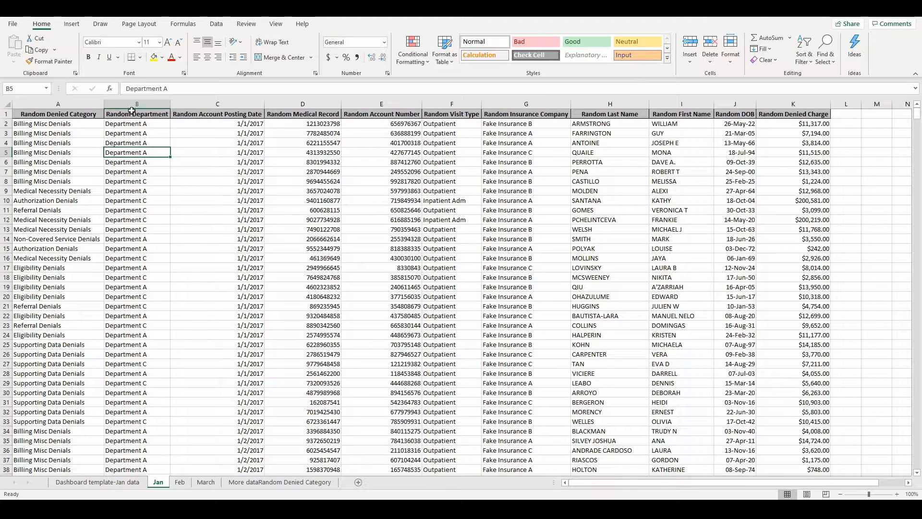
left_click(71, 24)
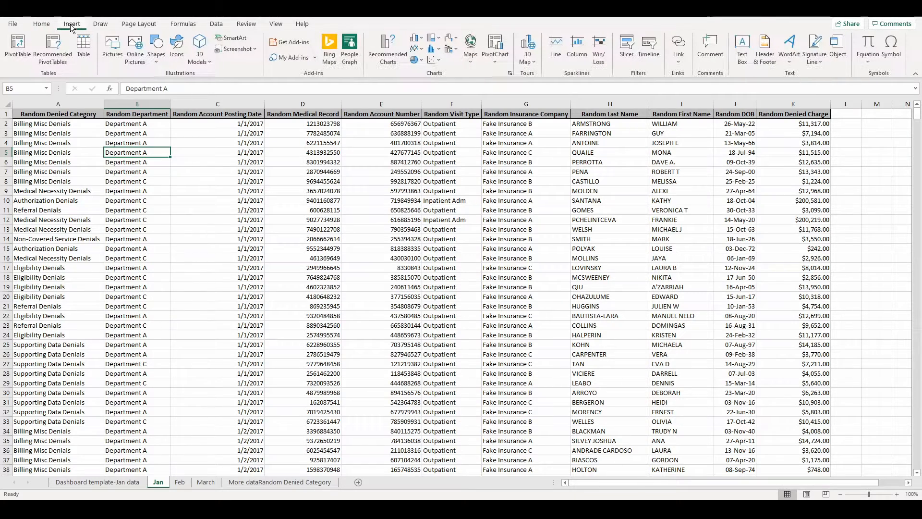
left_click(85, 48)
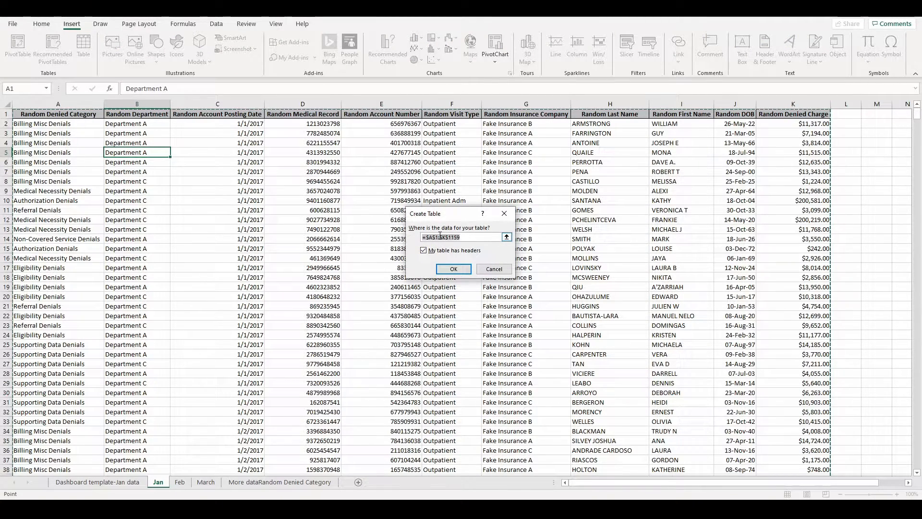
left_click(454, 270)
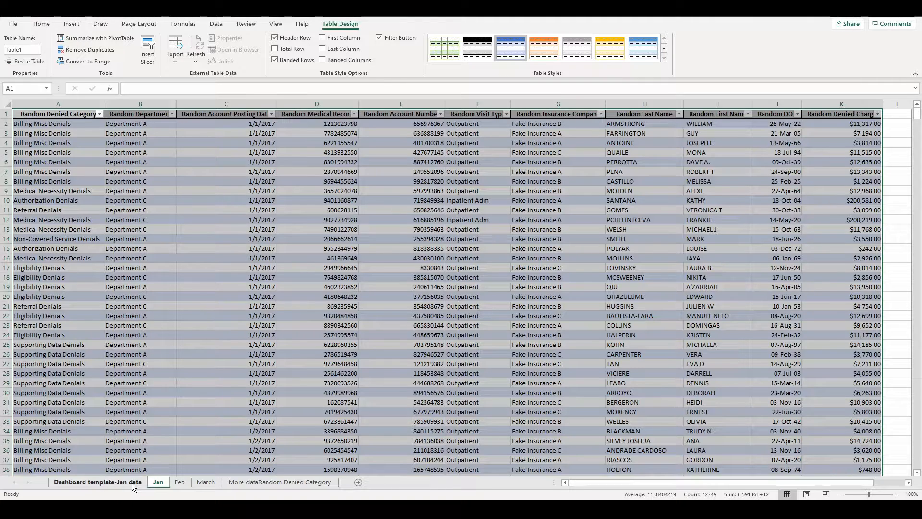
left_click(183, 482)
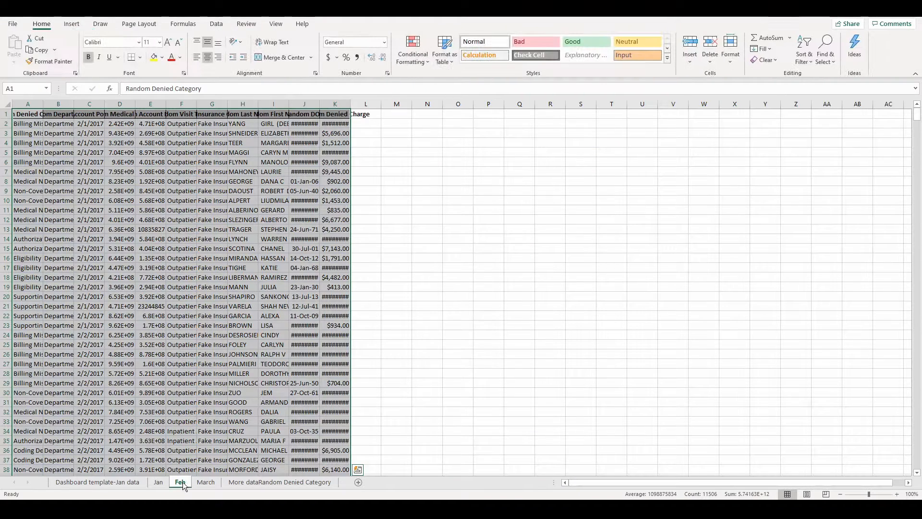
left_click(146, 214)
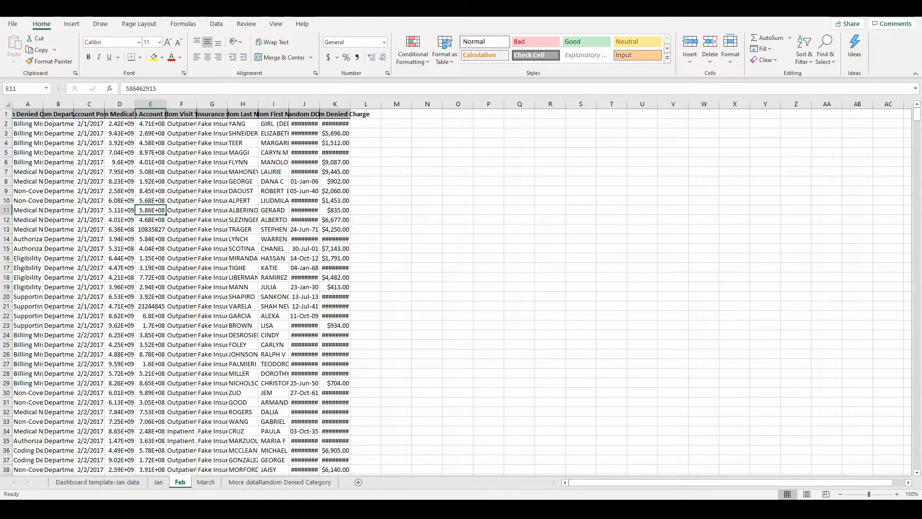
left_click(87, 123)
key("Up")
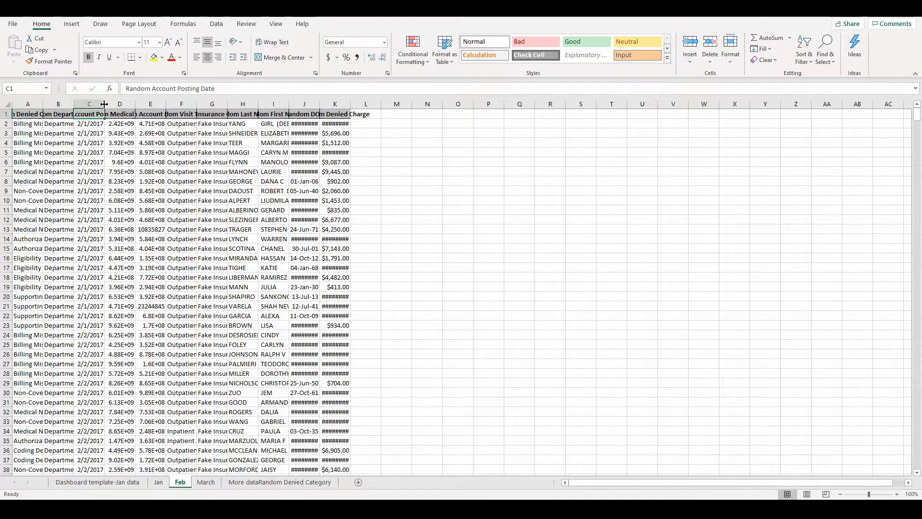
left_click(21, 123)
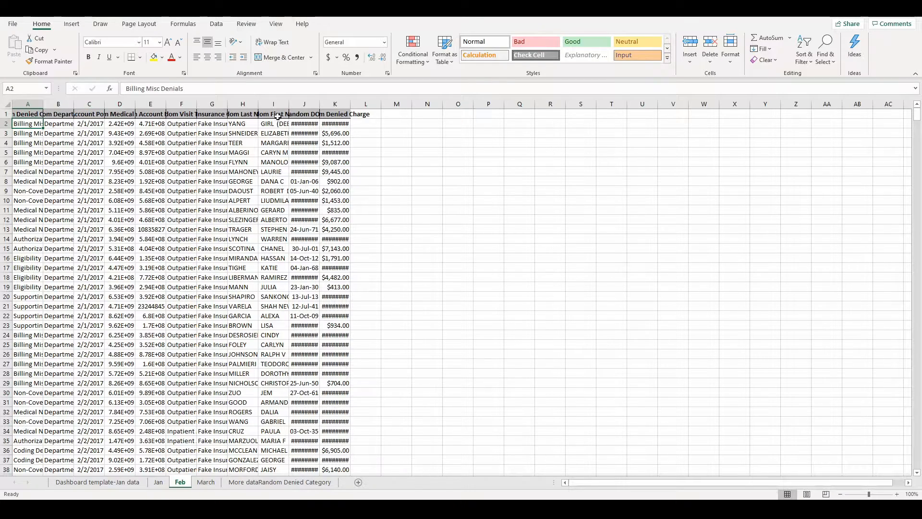
left_click_drag(28, 123, 338, 124)
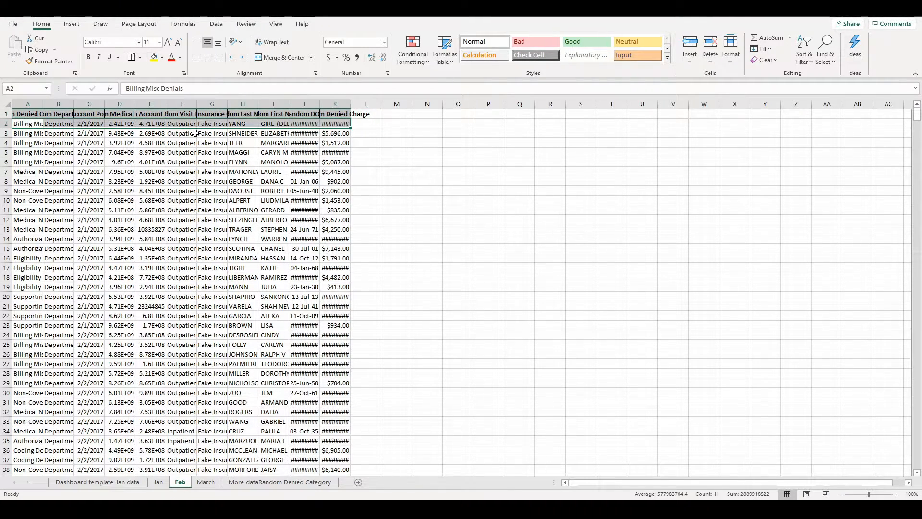
key("ctrl+shift+Down")
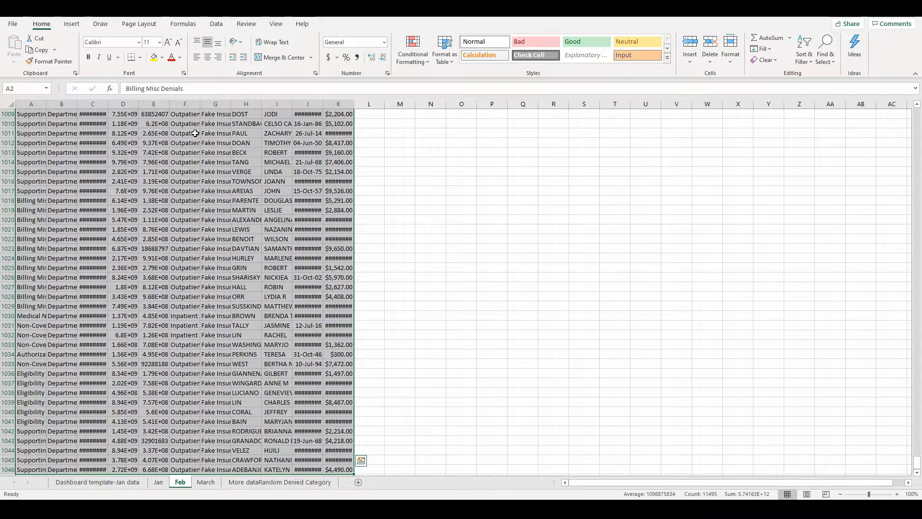
key("ctrl+c")
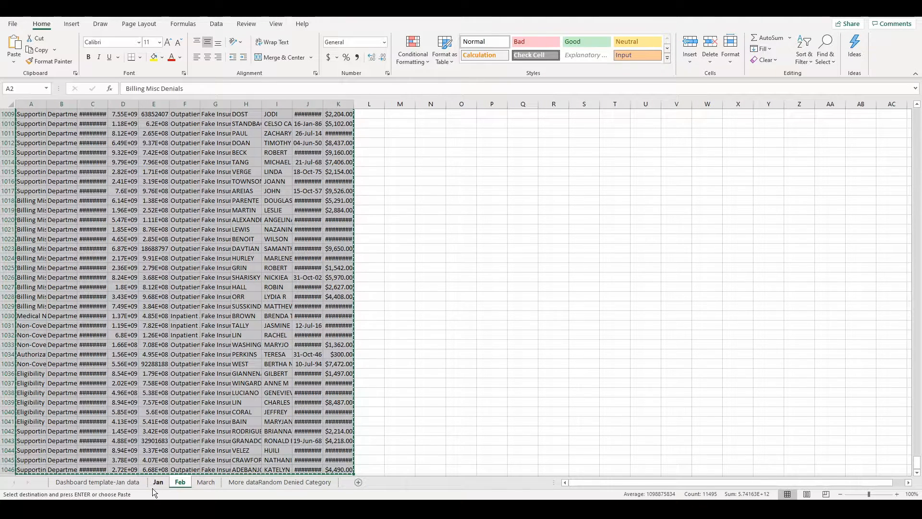
left_click(43, 462)
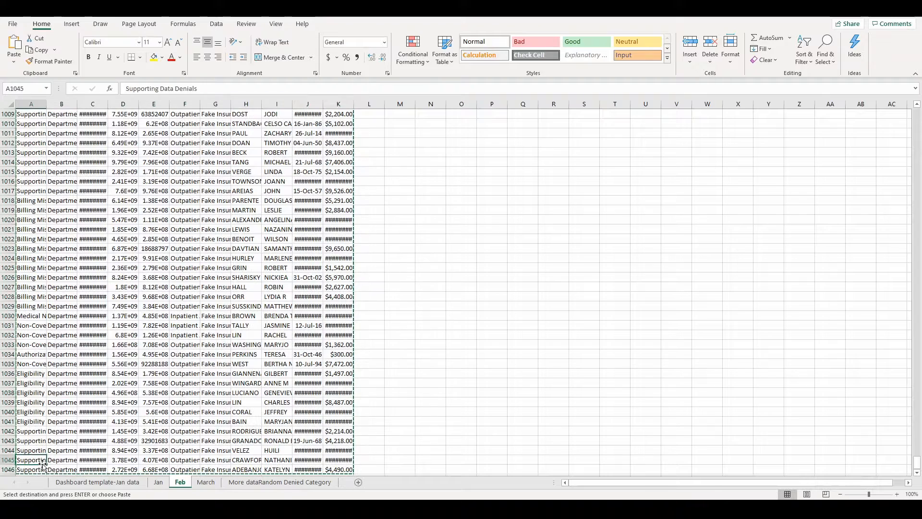
key("ctrl+Up")
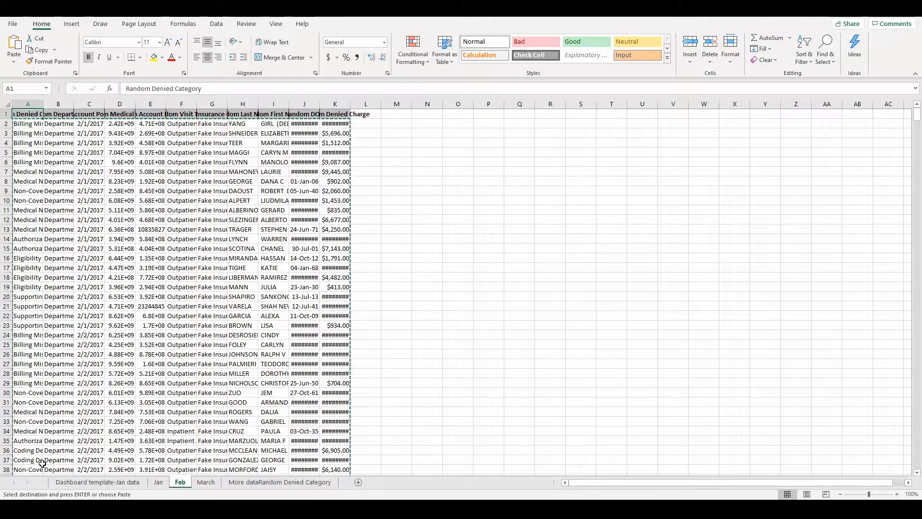
key("Escape")
Copy all data rows of the Feb sheet, starting at cell A2 and leaving out the header row.
key("Down")
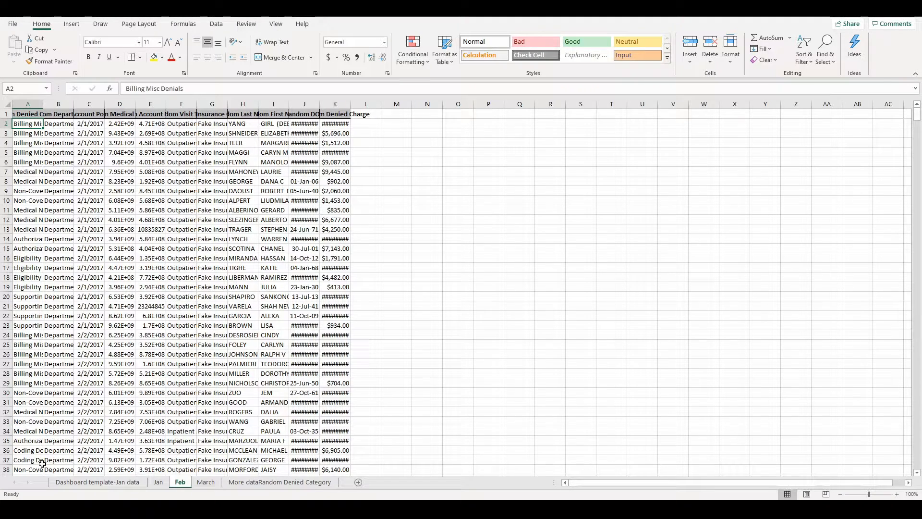
key("ctrl+shift+Right")
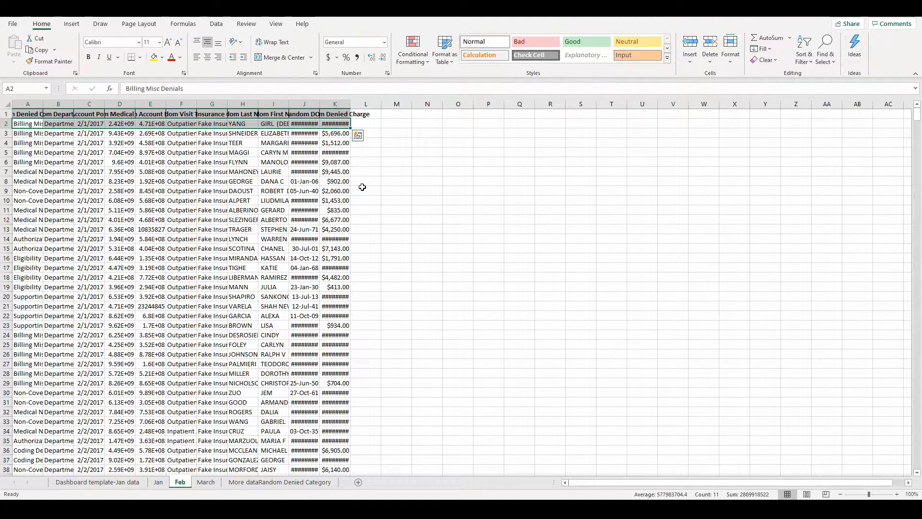
key("ctrl+shift+Down")
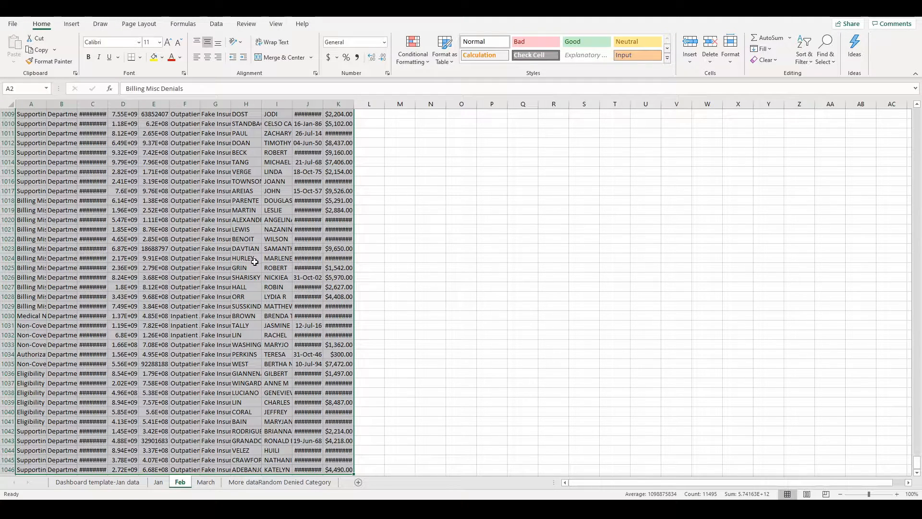
key("ctrl+c")
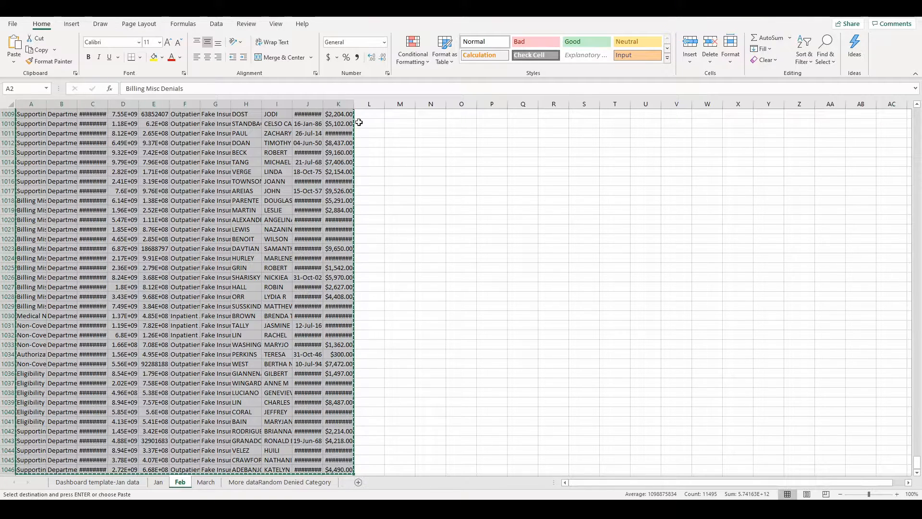
Paste the copied February rows directly below the last row of the Jan sheet's table, starting at cell A1160.
left_click(159, 482)
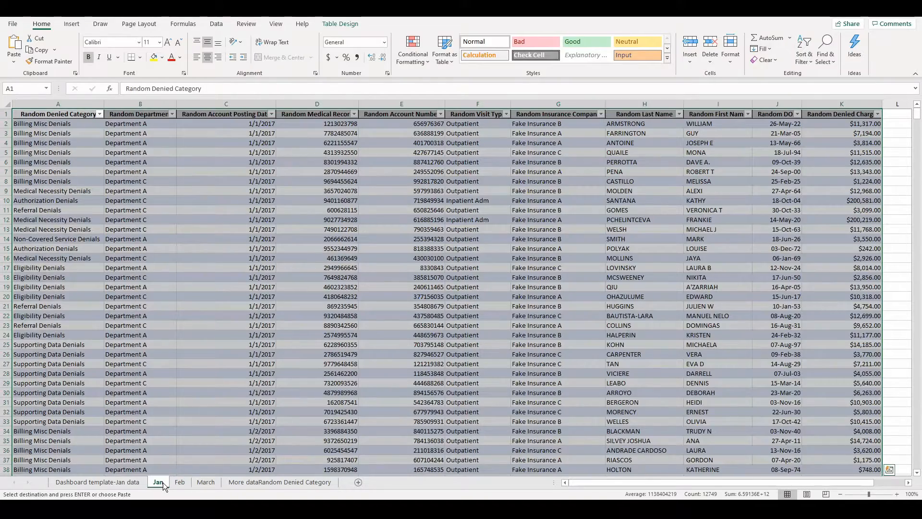
left_click(32, 393)
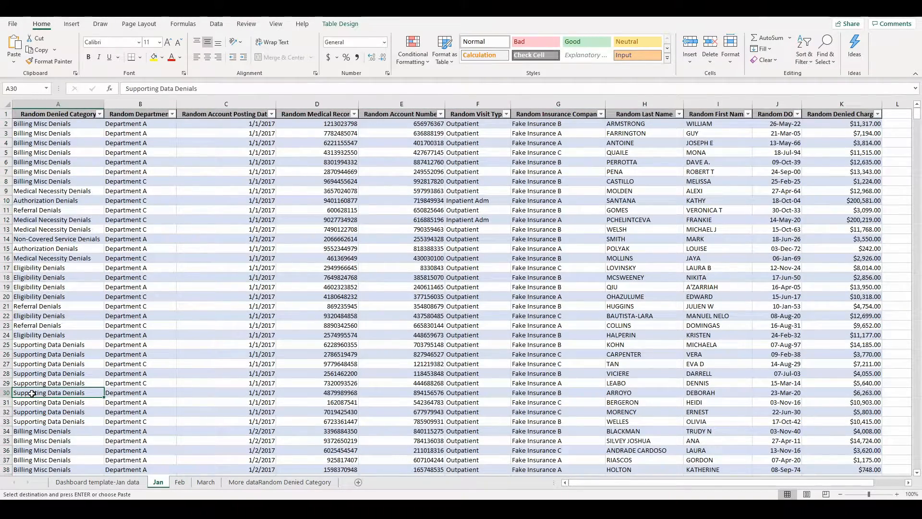
key("ctrl+Down")
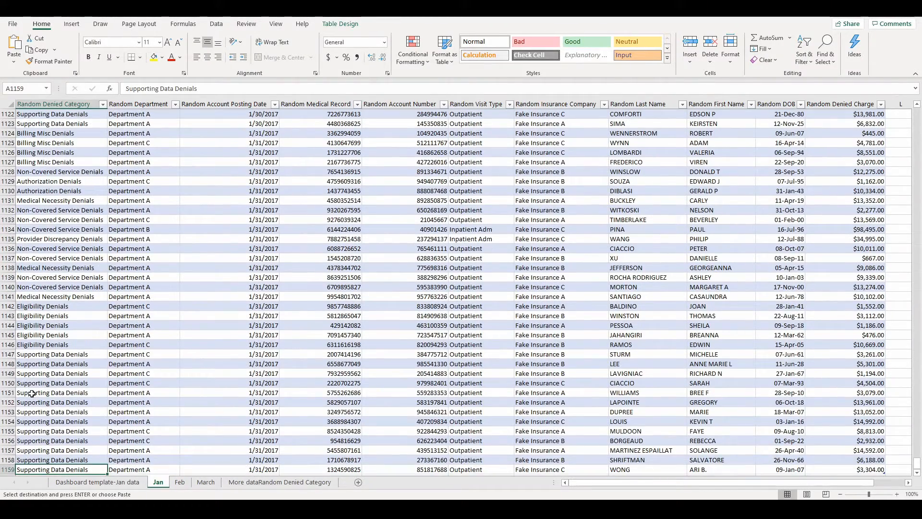
scroll(32, 394, "down", 4)
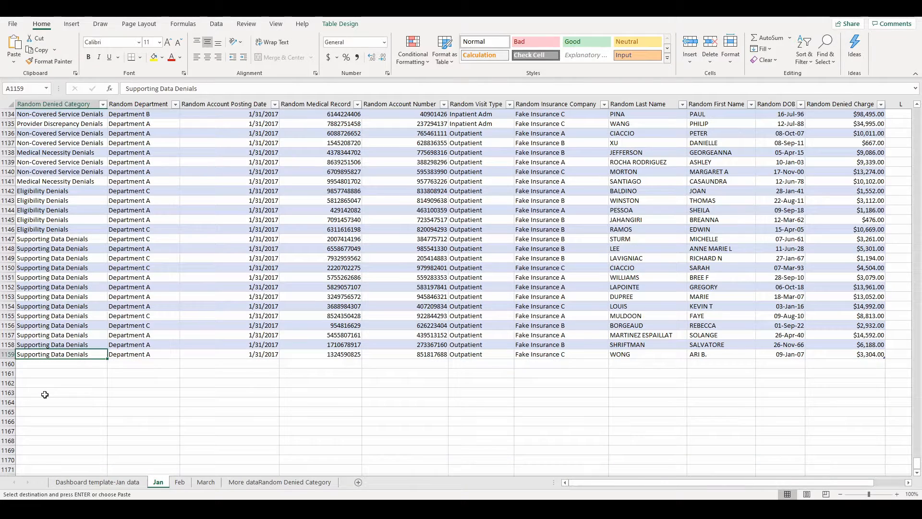
left_click(47, 364)
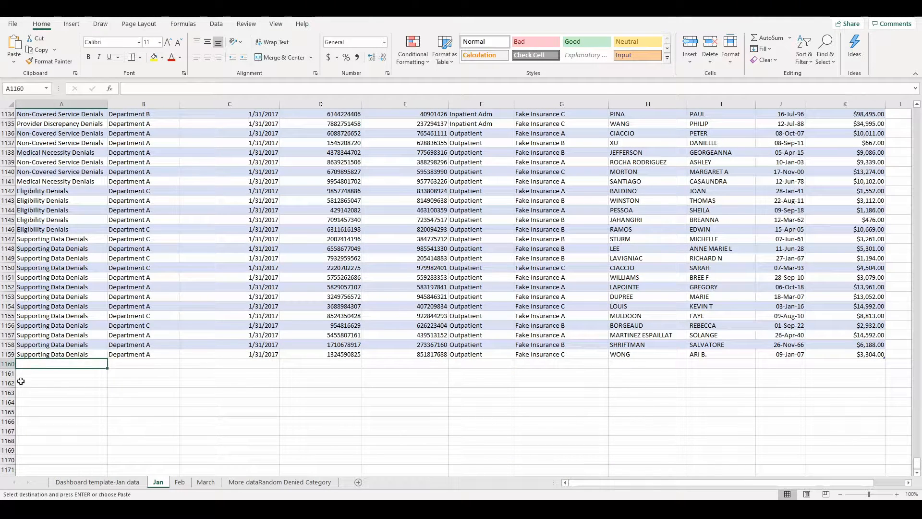
right_click(56, 363)
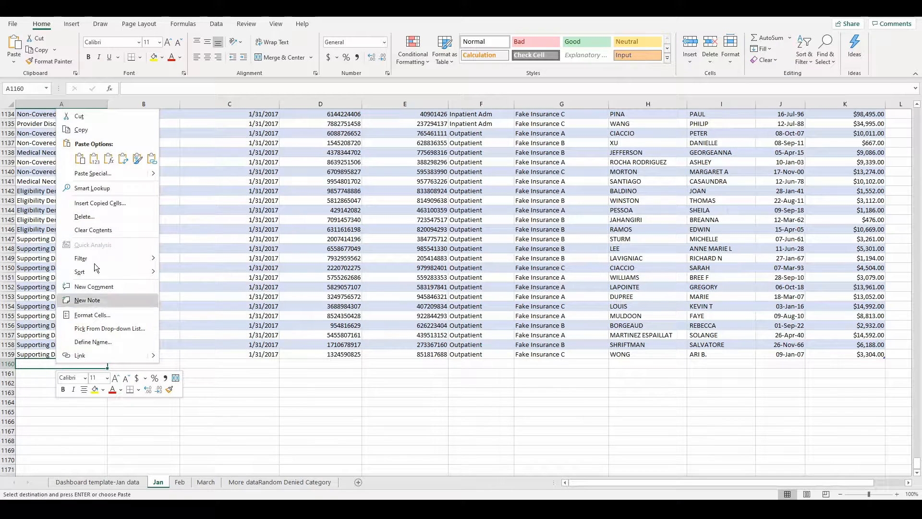
left_click(41, 365)
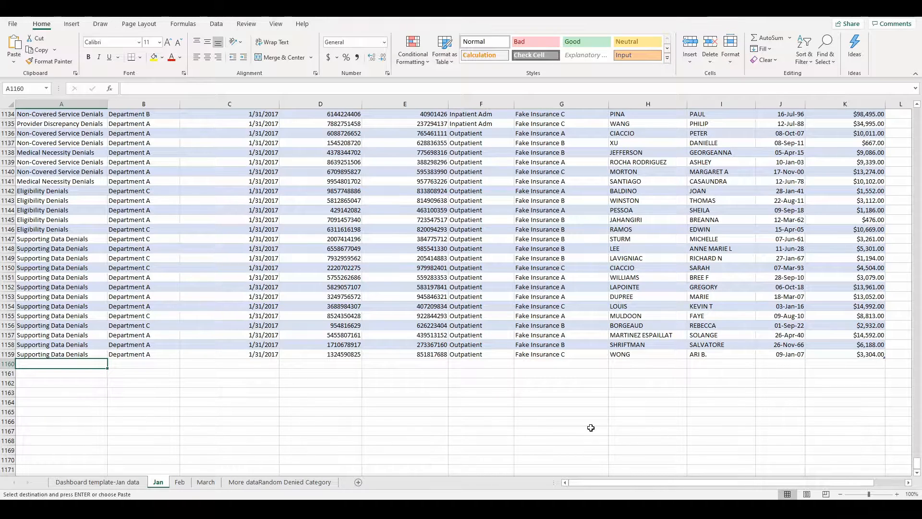
key("ctrl+v")
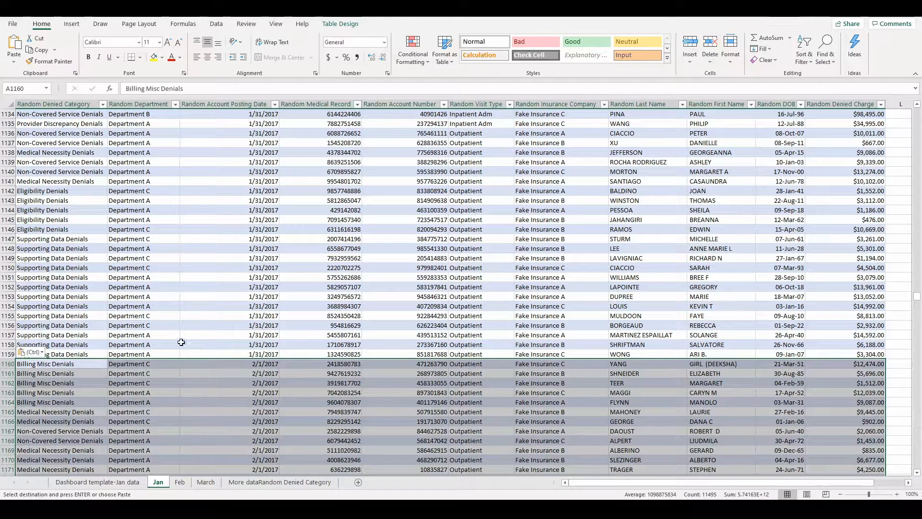
Review the appended February rows in the Jan sheet's table down to its last row.
left_click(92, 355)
scroll(91, 355, "down", 4)
scroll(92, 356, "down", 6)
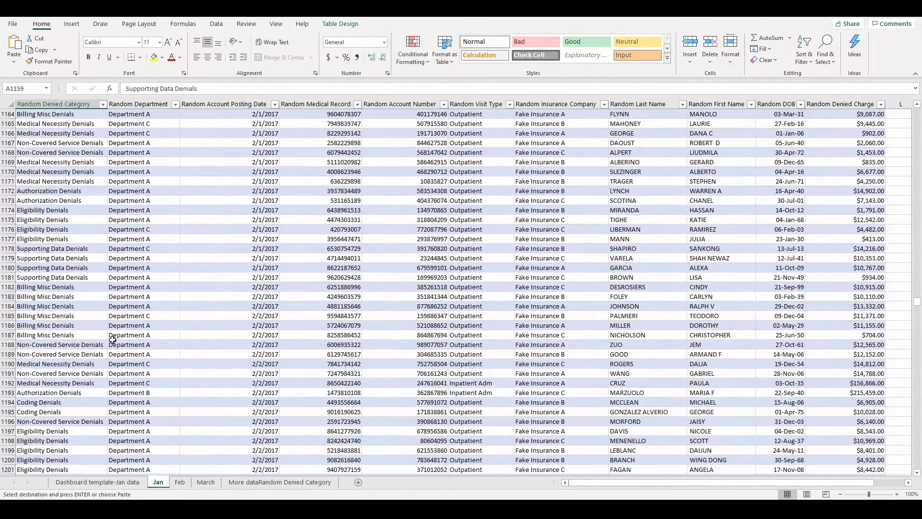
left_click(80, 331)
scroll(96, 363, "down", 7)
scroll(96, 363, "down", 13)
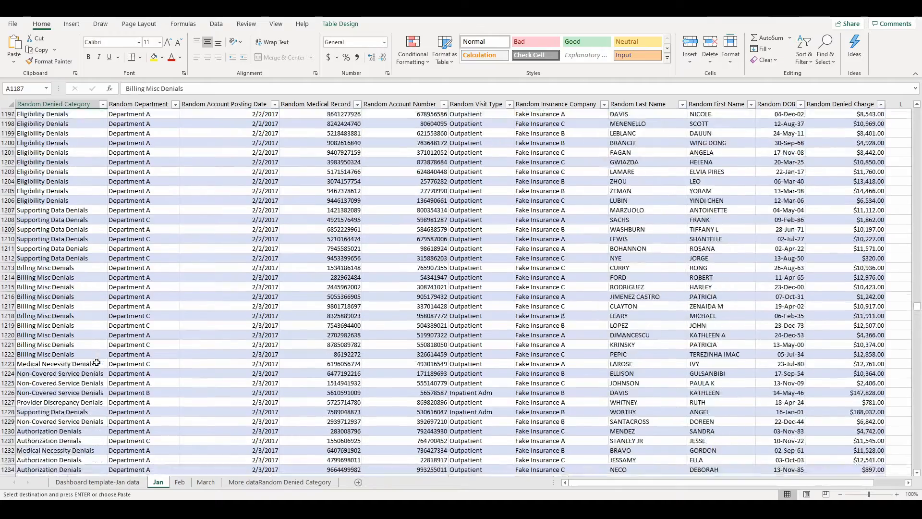
left_click(73, 365)
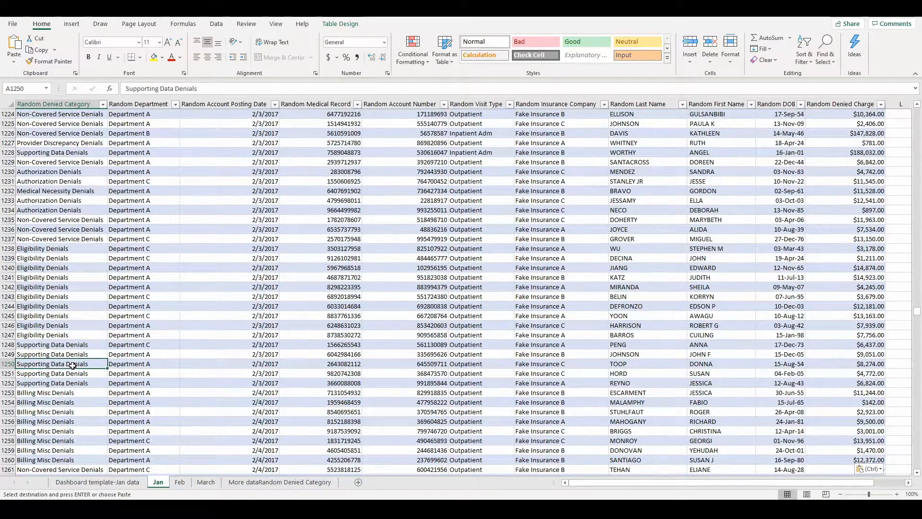
key("ctrl+Down")
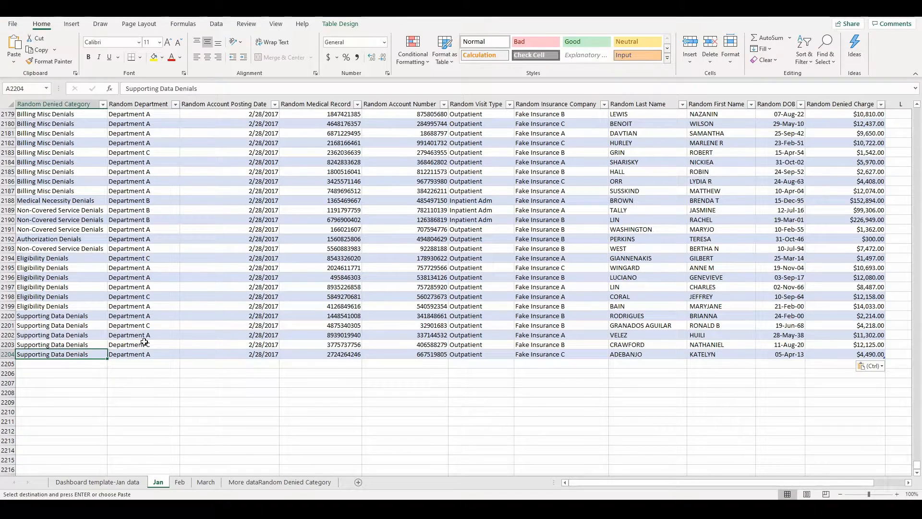
scroll(81, 172, "up", 20)
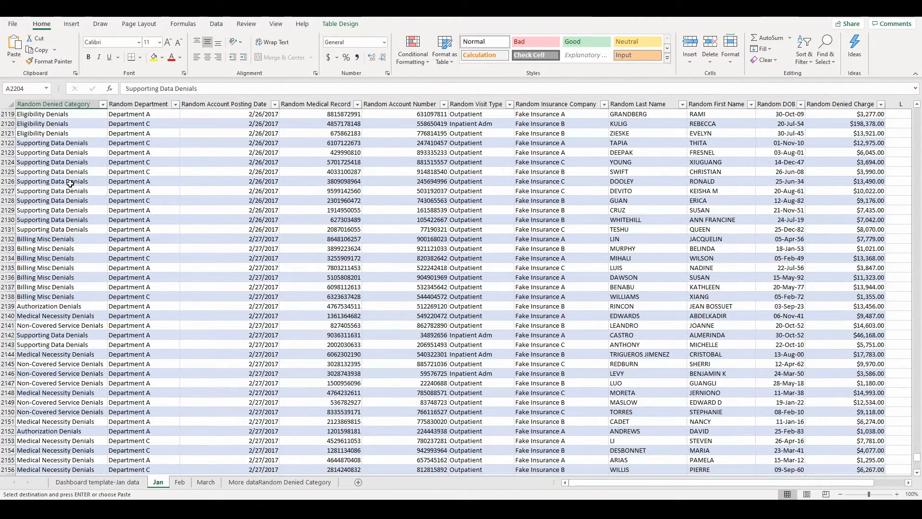
left_click(63, 179)
scroll(63, 178, "up", 20)
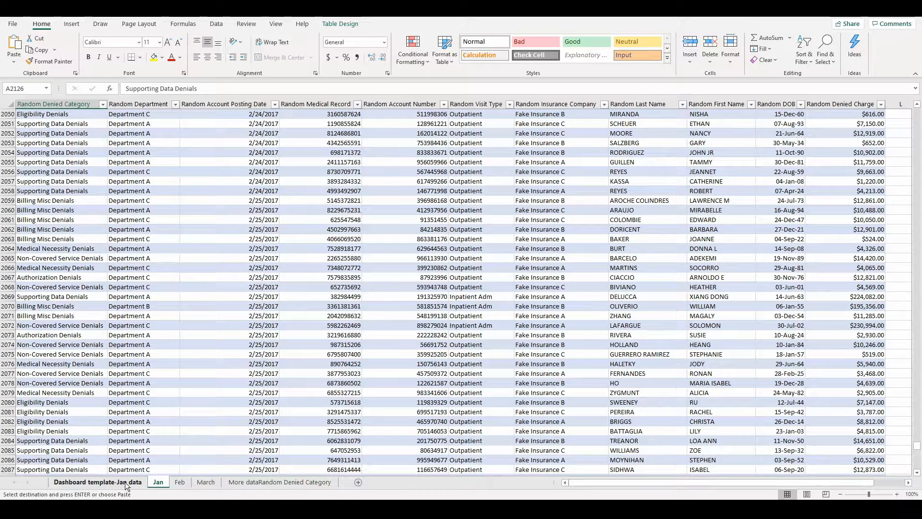
Refresh all PivotTables and charts on the Dashboard template-Jan data sheet.
left_click(126, 486)
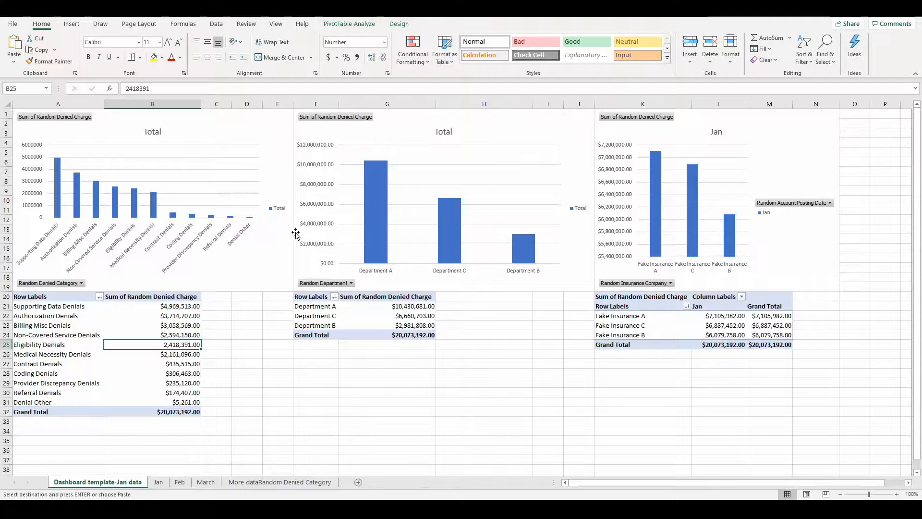
left_click(220, 27)
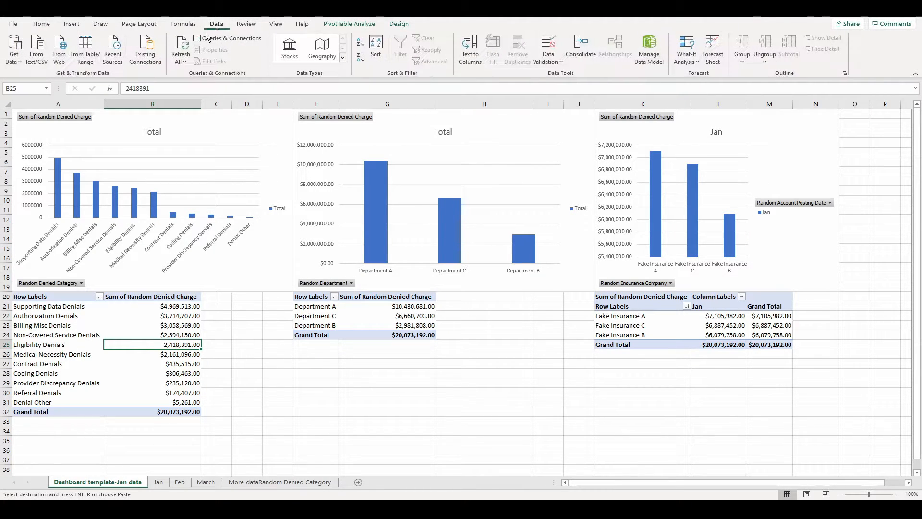
left_click(182, 44)
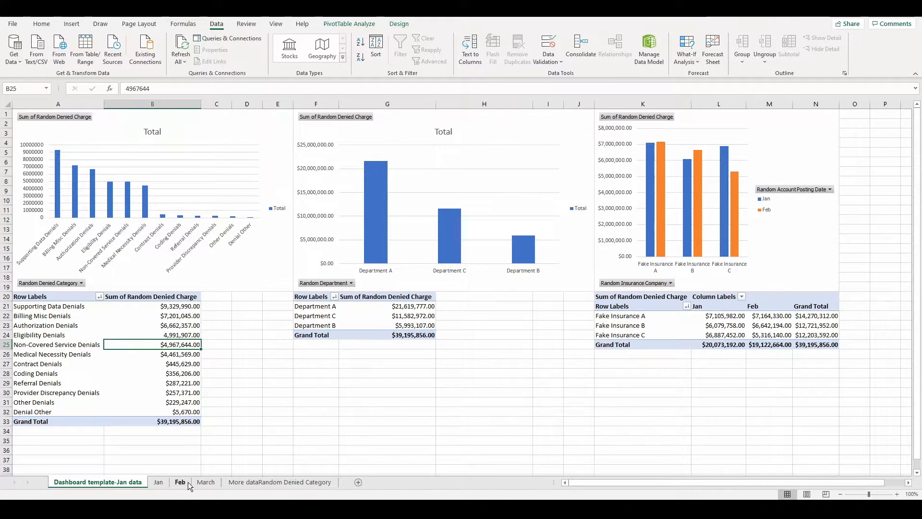
Compare the number of records on the More dataRandom Denied Category sheet with the Jan table, and check the larger sheet's headers.
left_click(277, 483)
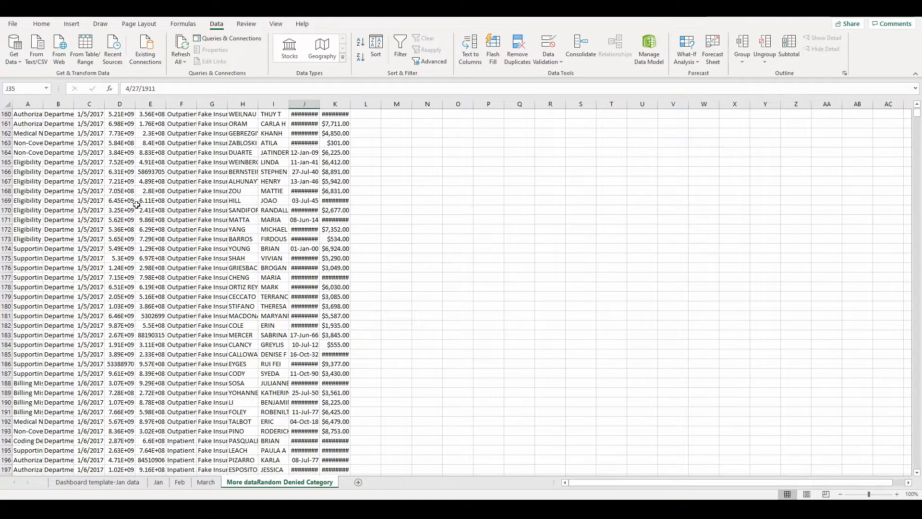
left_click(90, 105)
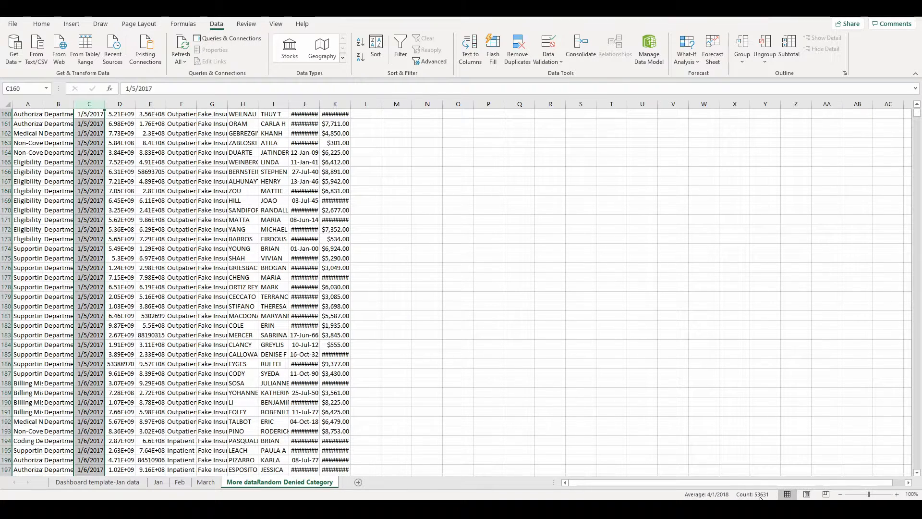
left_click(162, 483)
left_click(123, 103)
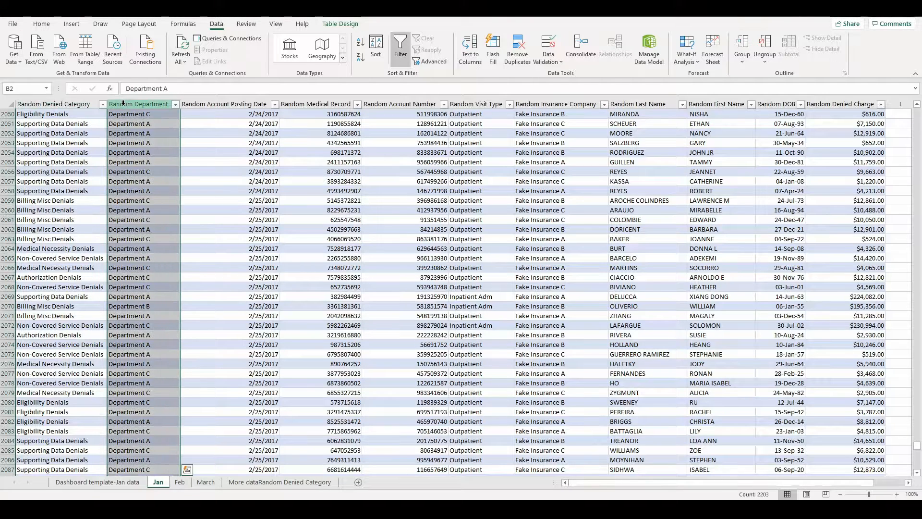
left_click(308, 483)
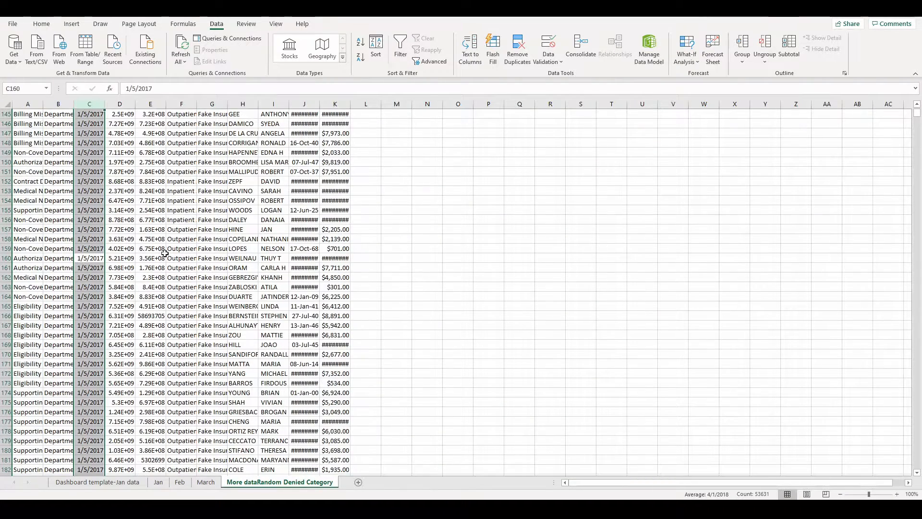
scroll(165, 254, "up", 5)
left_click_drag(916, 114, 918, 103)
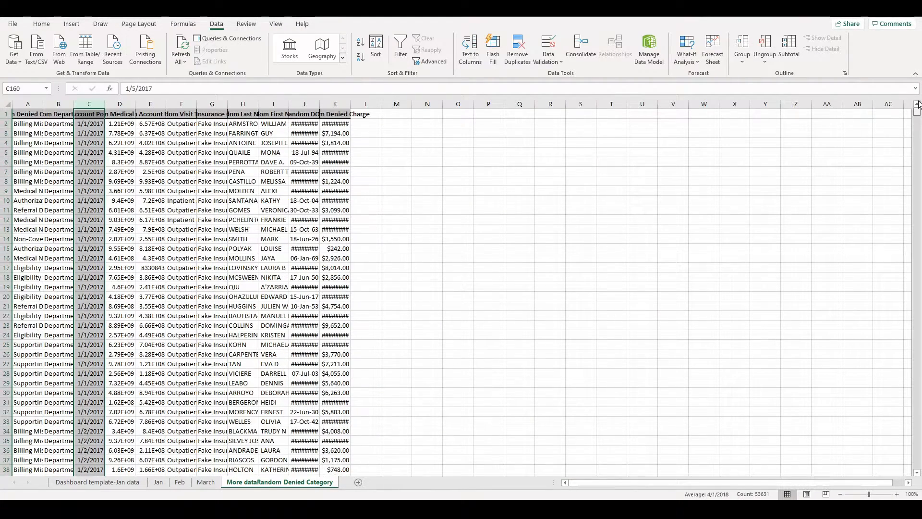
left_click(50, 126)
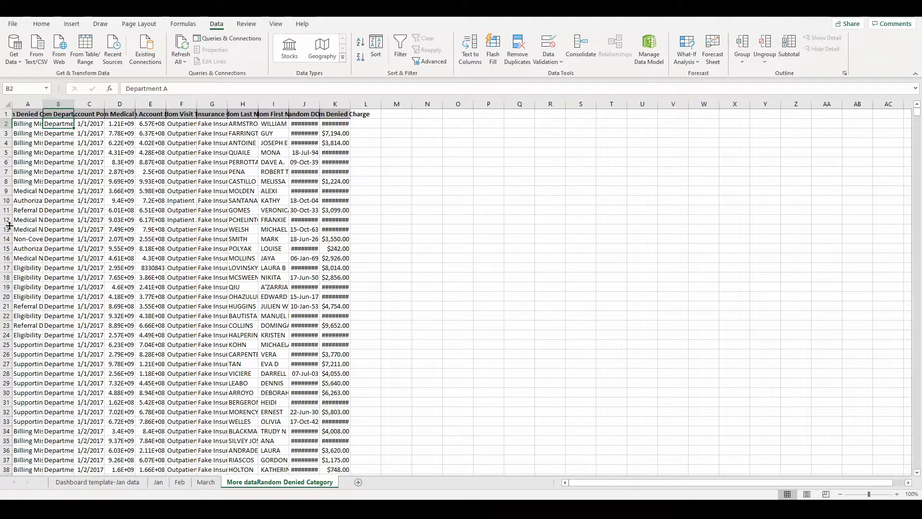
left_click(21, 115)
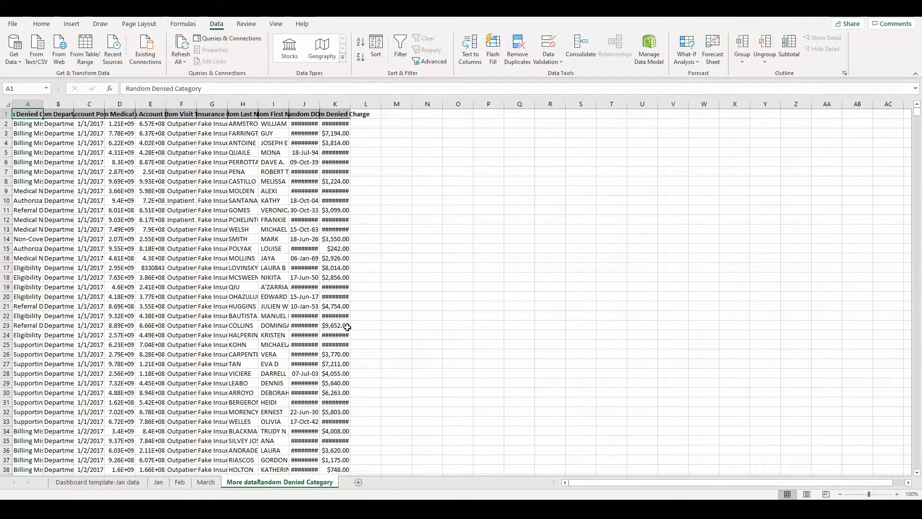
Look over the March, Feb and Jan sheets, ending at cell A1 of the Jan table.
left_click(207, 482)
left_click(57, 132)
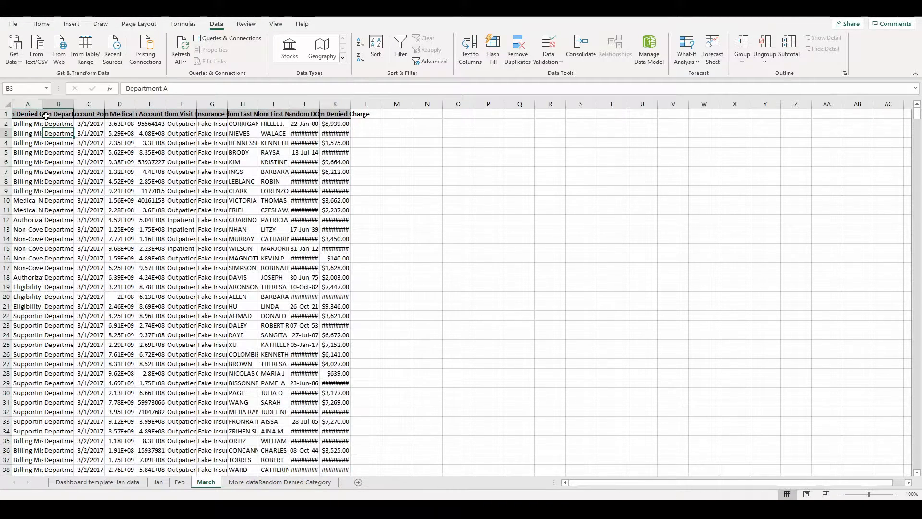
left_click(181, 483)
left_click(160, 483)
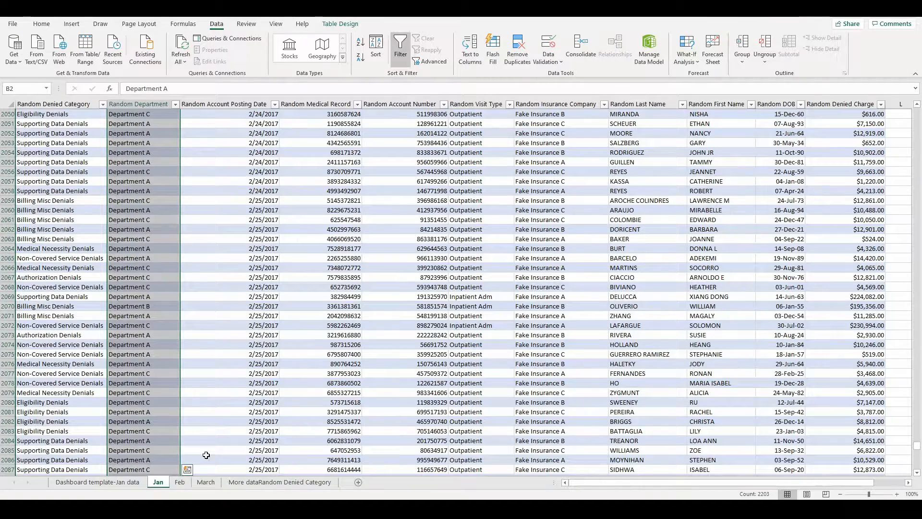
left_click(179, 482)
left_click(53, 342)
key("ctrl+Page_Down")
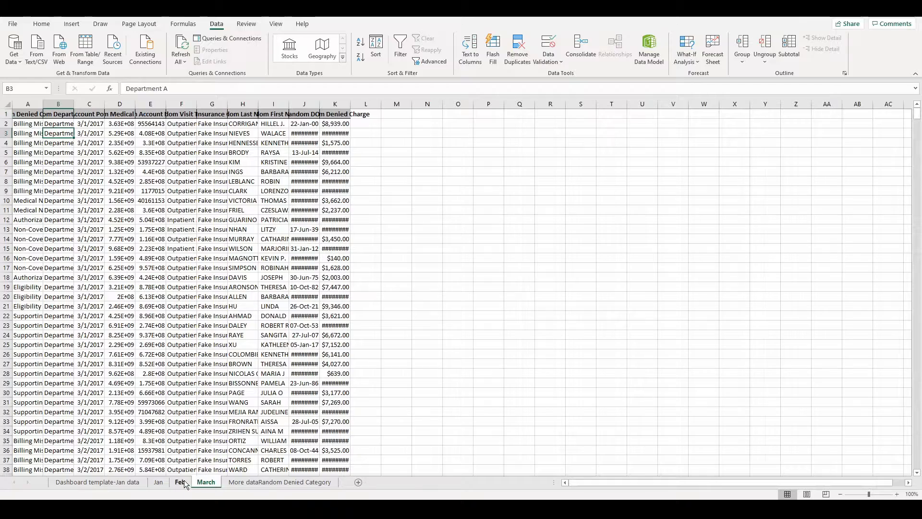
left_click(160, 483)
left_click(93, 185)
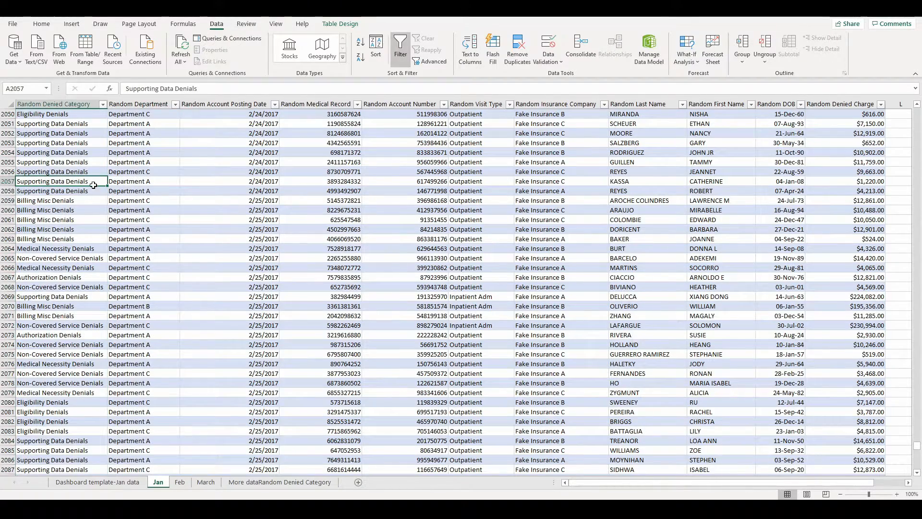
key("ctrl+Home")
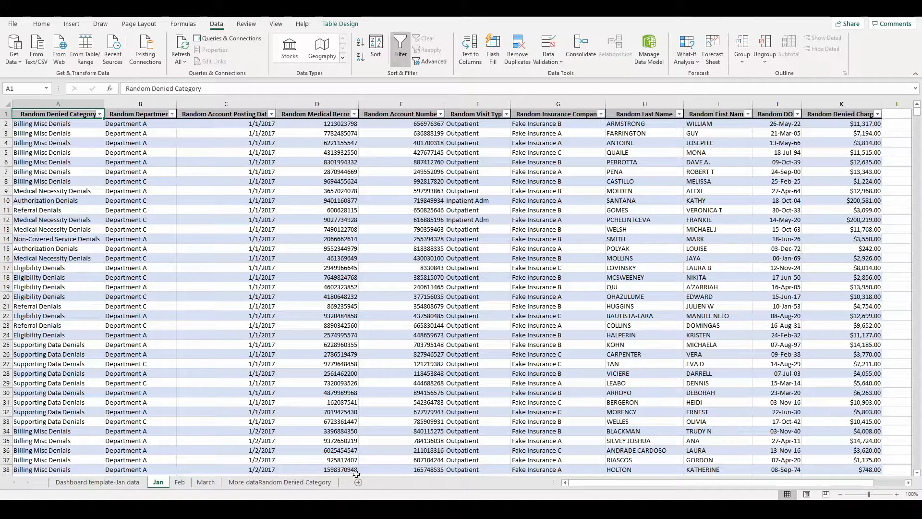
Copy the entire data range of the More dataRandom Denied Category sheet, starting at cell A1 and including the headers.
left_click(304, 482)
left_click(23, 122)
left_click(23, 115)
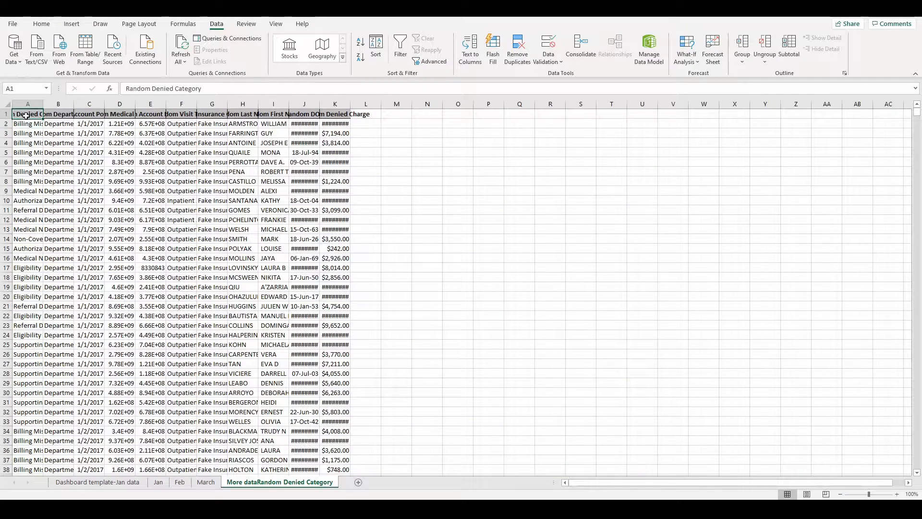
key("ctrl+shift+Right")
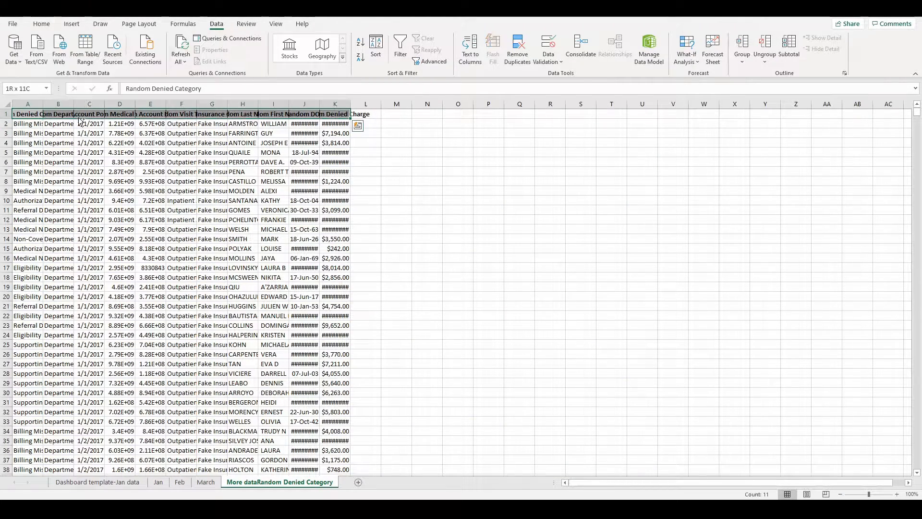
key("ctrl+shift+Down")
key("ctrl+c")
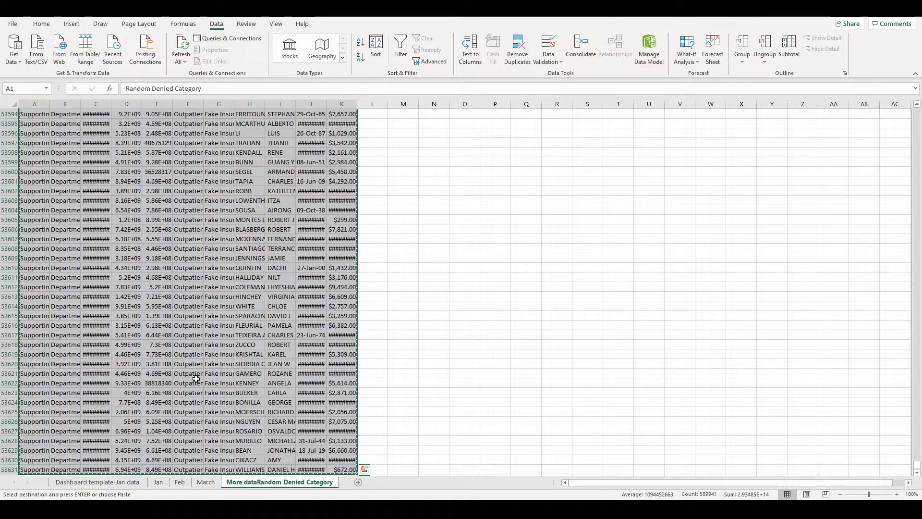
Paste the copied dataset over the Jan sheet's table from cell A1 and check the table down to its last row.
left_click(162, 481)
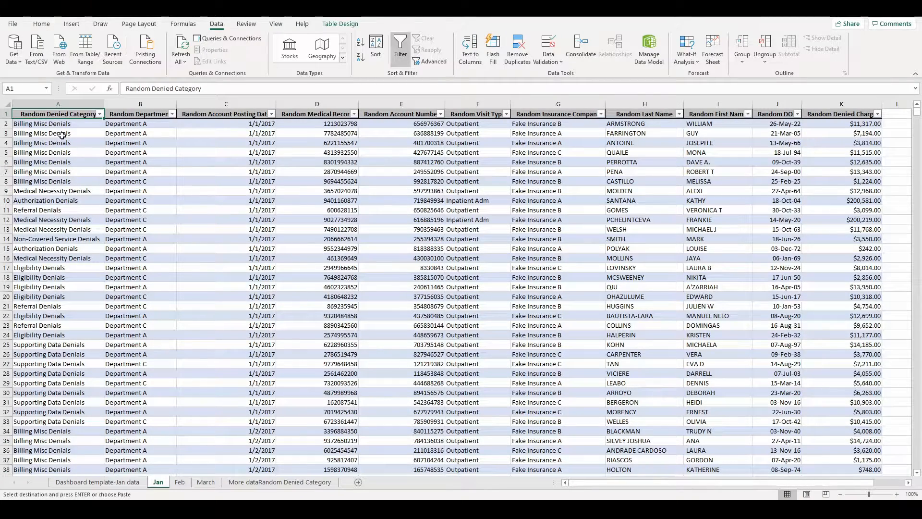
key("ctrl+v")
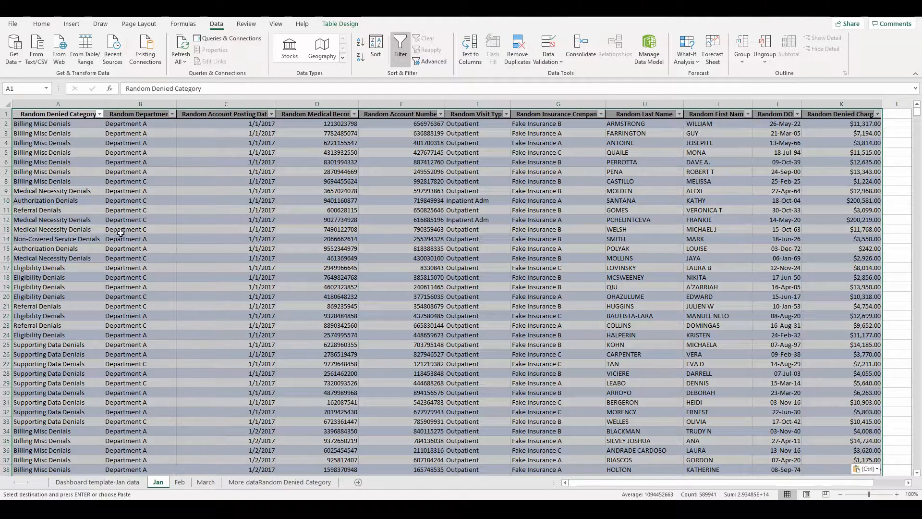
left_click(165, 248)
left_click(53, 210)
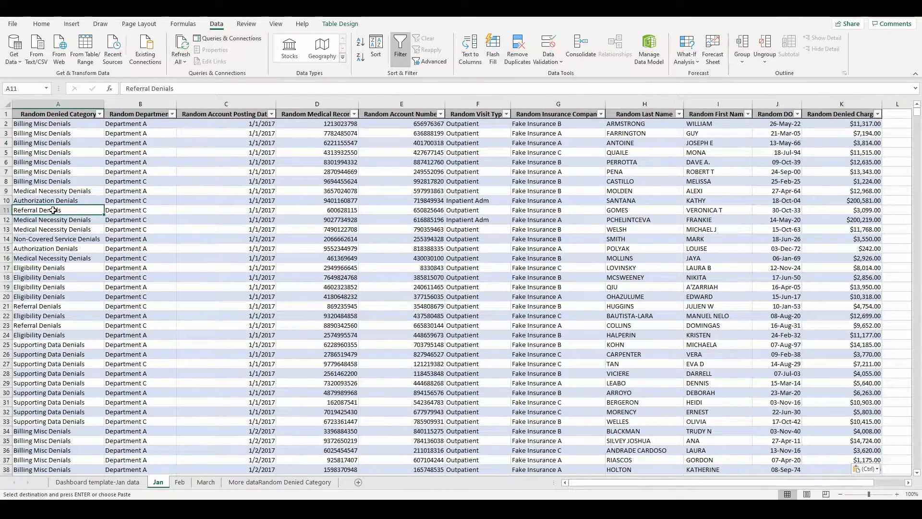
key("ctrl+Down")
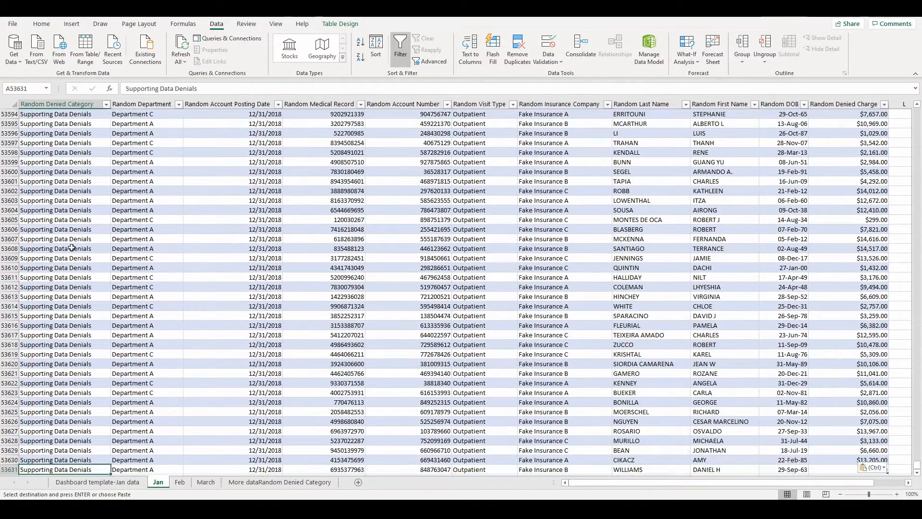
scroll(144, 332, "down", 5)
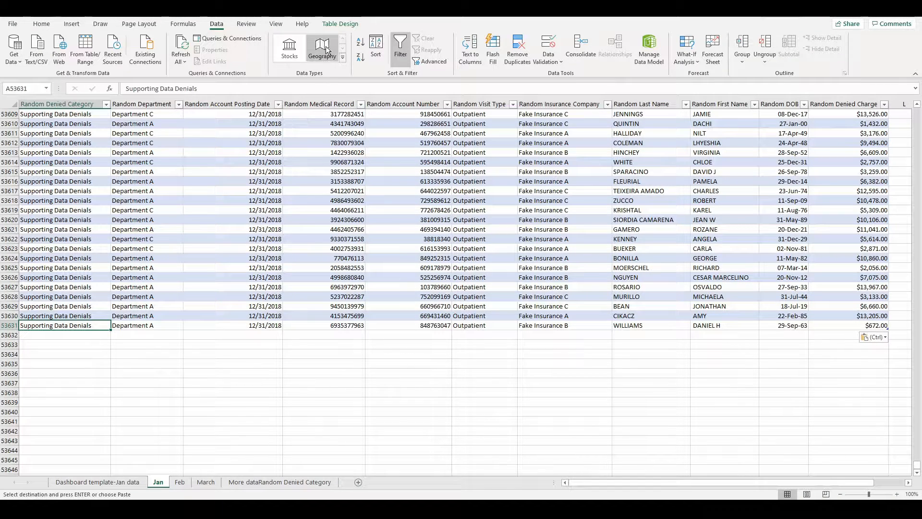
Refresh all dashboard PivotTables and charts with the larger dataset.
left_click(105, 483)
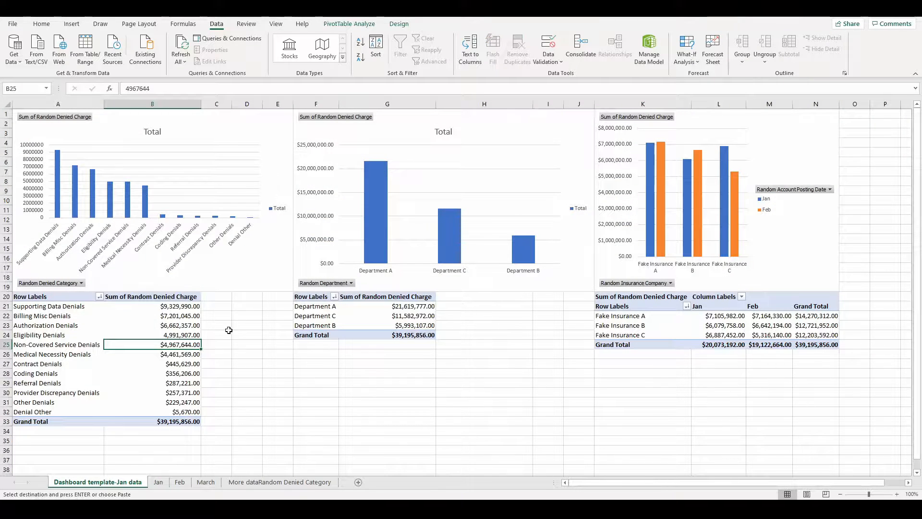
left_click(180, 44)
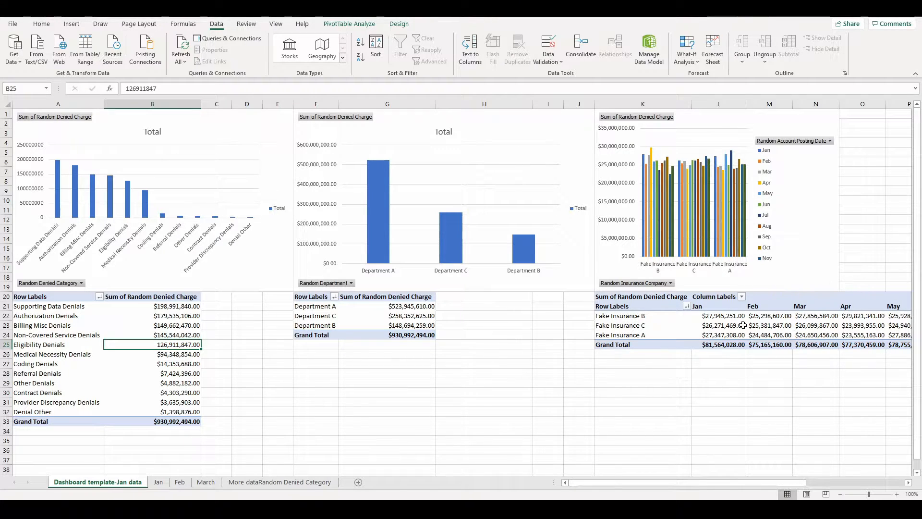
mouse_move(730, 315)
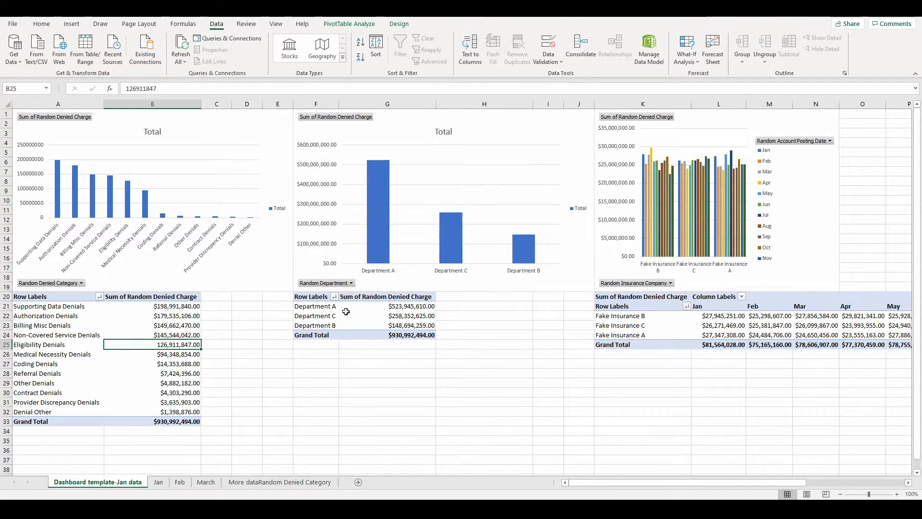